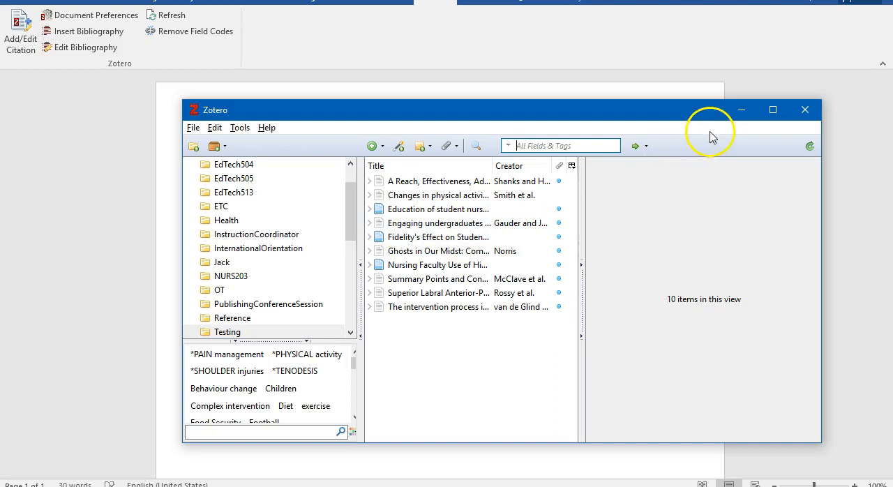
Check the sources in Zotero's Testing collection and return to the Word document
{"action": "left_click", "coordinate": [742, 109]}
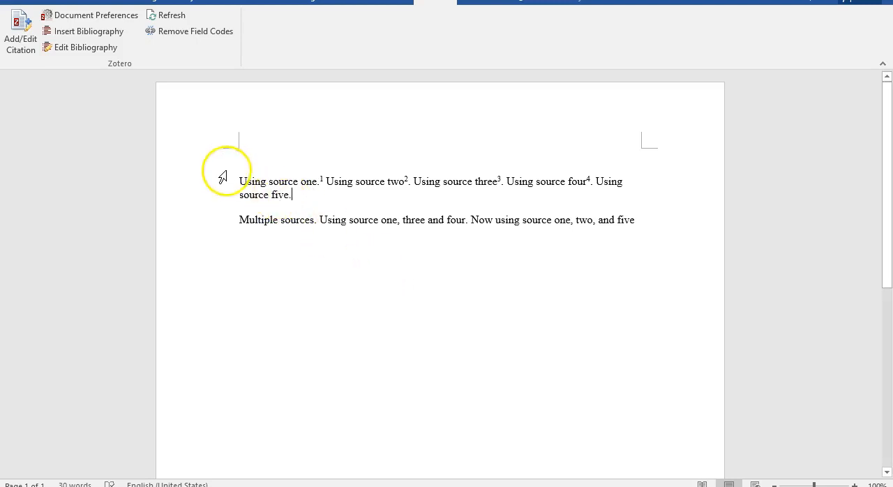
{"action": "left_click", "coordinate": [322, 179]}
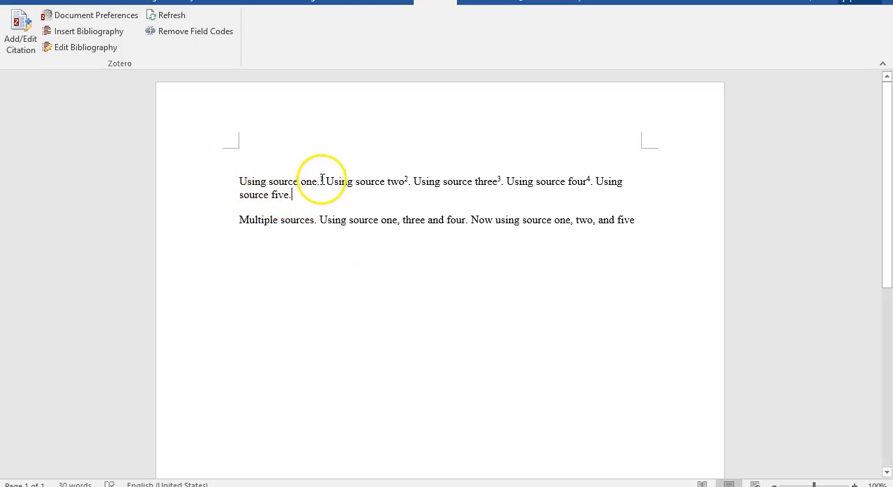
{"action": "left_click", "coordinate": [432, 486]}
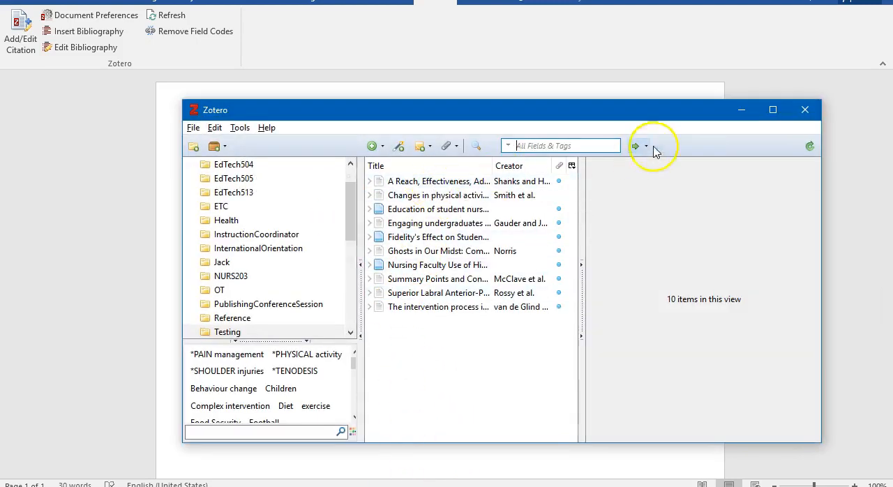
{"action": "left_click", "coordinate": [740, 112]}
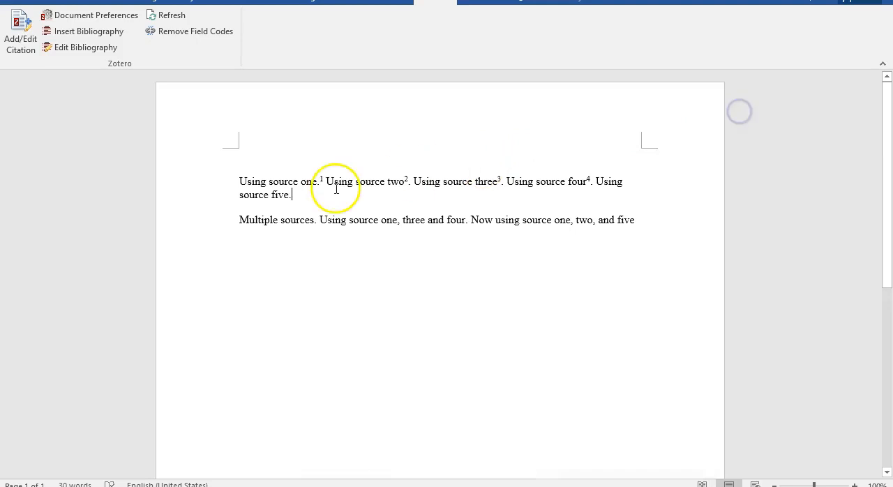
Insert a citation before the period after "source five" for "Fidelity's Effect on Student Perceived Preparednes...: Full Text Finder Results"
{"action": "left_click", "coordinate": [290, 195]}
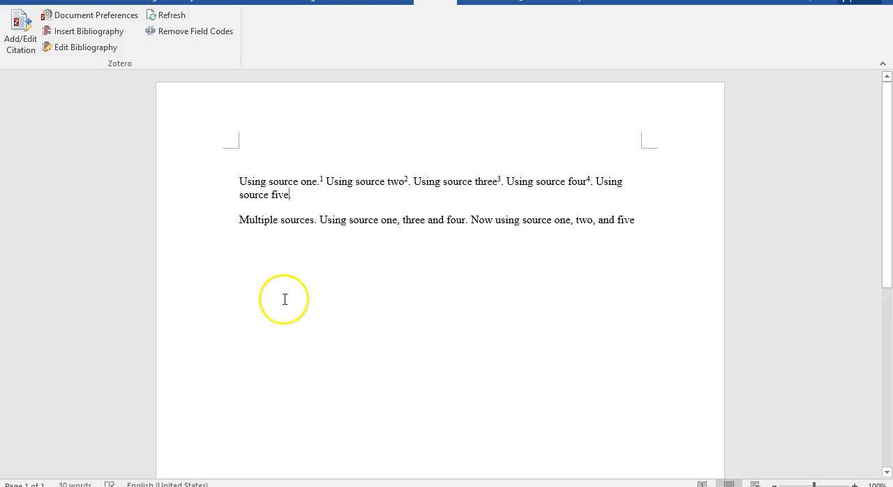
{"action": "type", "text": "."}
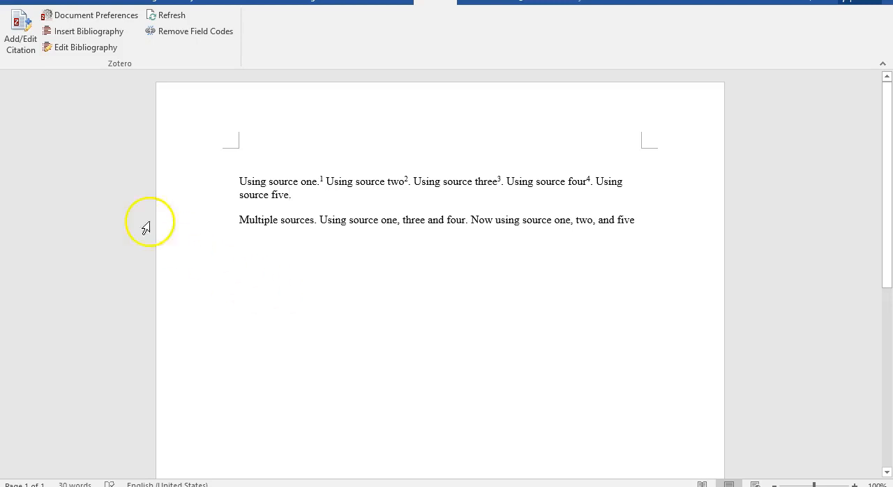
{"action": "left_click", "coordinate": [21, 35]}
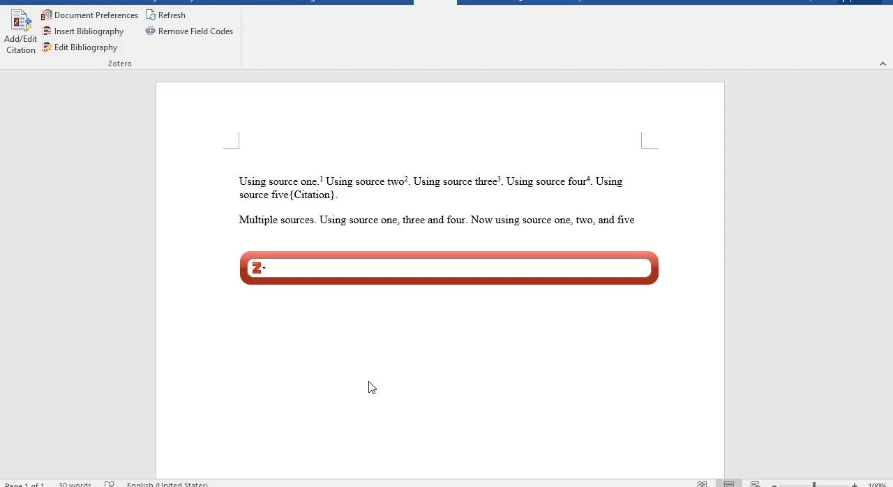
{"action": "type", "text": "fideli"}
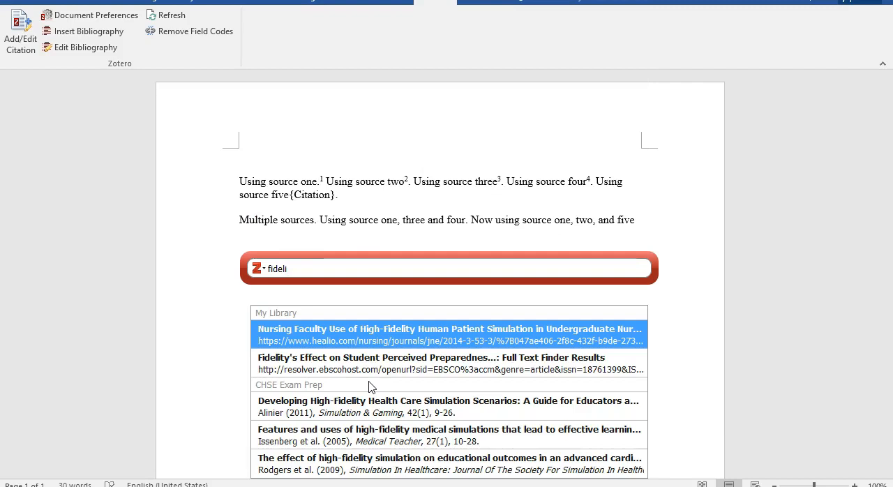
{"action": "left_click", "coordinate": [357, 369]}
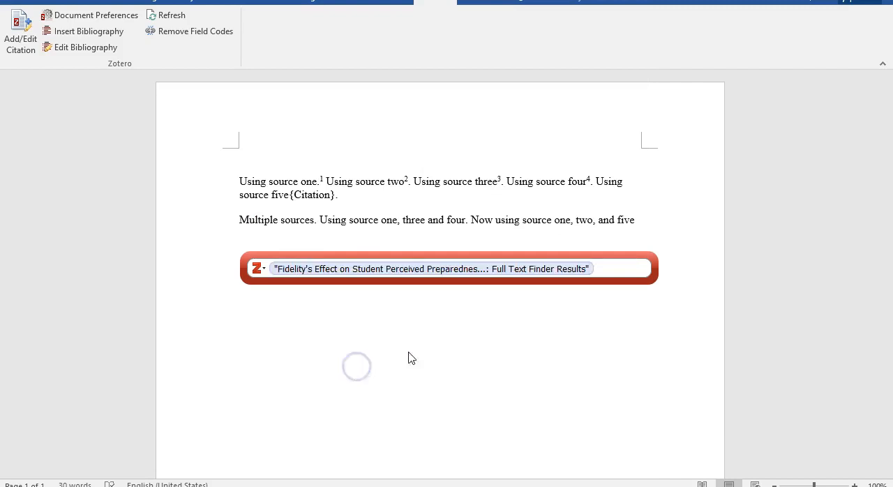
{"action": "key", "text": "Return"}
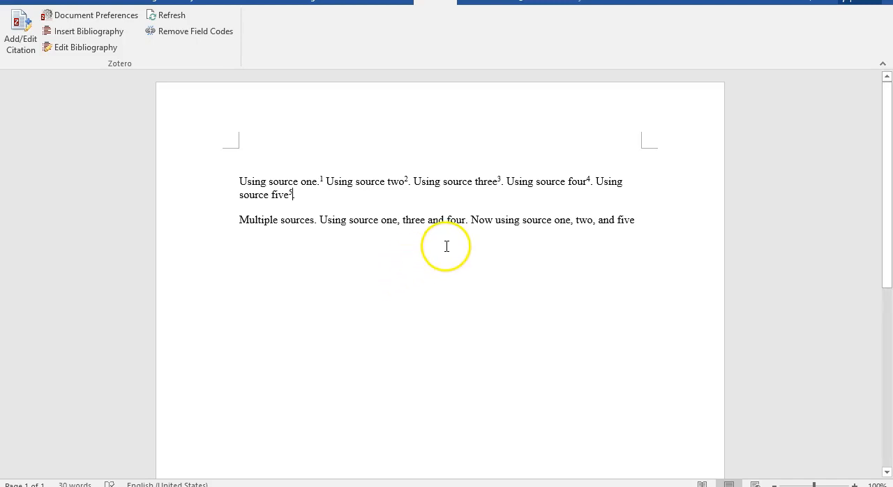
Add the sentence "Repeat source one." at the end of the first paragraph
{"action": "left_click", "coordinate": [323, 194]}
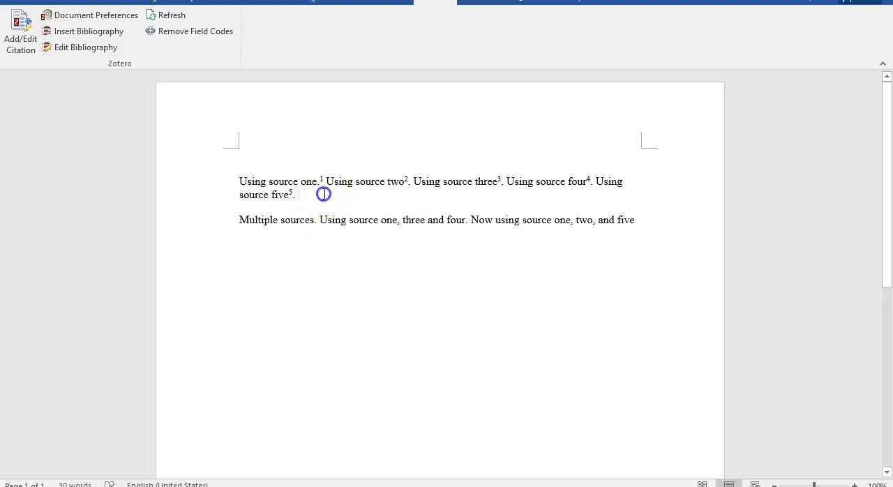
{"action": "type", "text": "source five5. Repeat source one."}
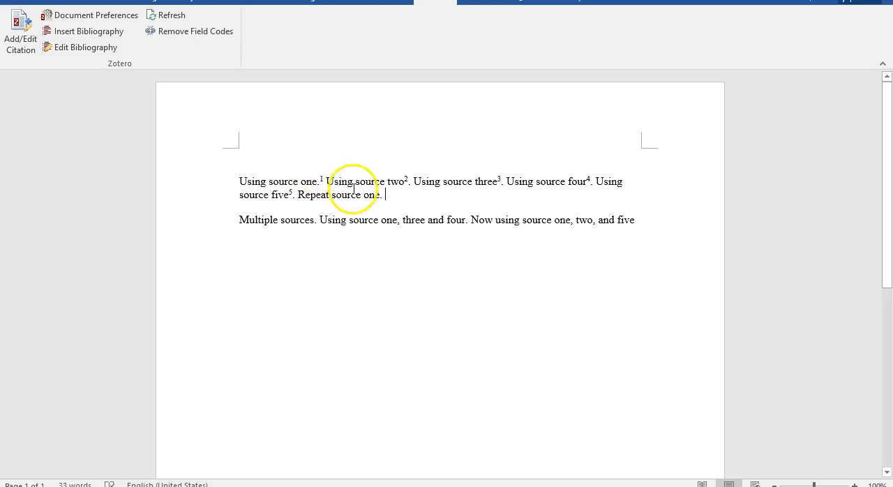
Cite the already cited article "A Reach, Effectiveness, Adoption, Implementation, Maintenance Evaluation" before the period of "Repeat source one."
{"action": "left_click", "coordinate": [380, 195]}
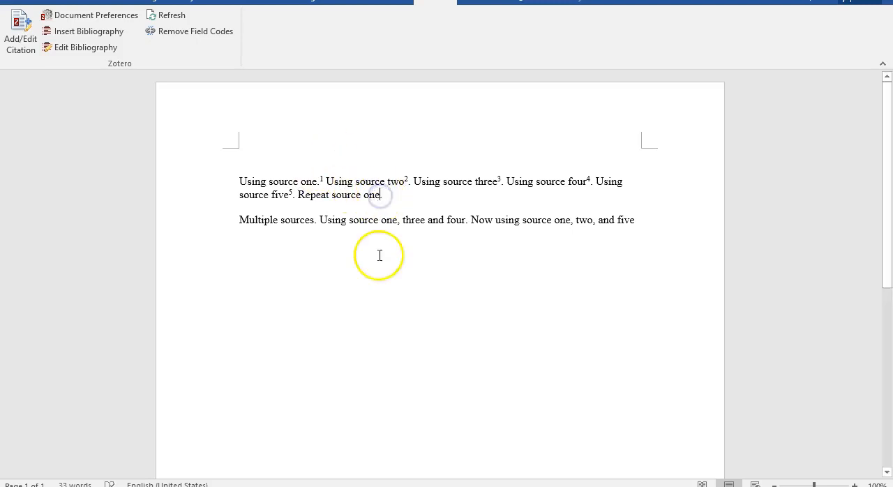
{"action": "left_click", "coordinate": [20, 32]}
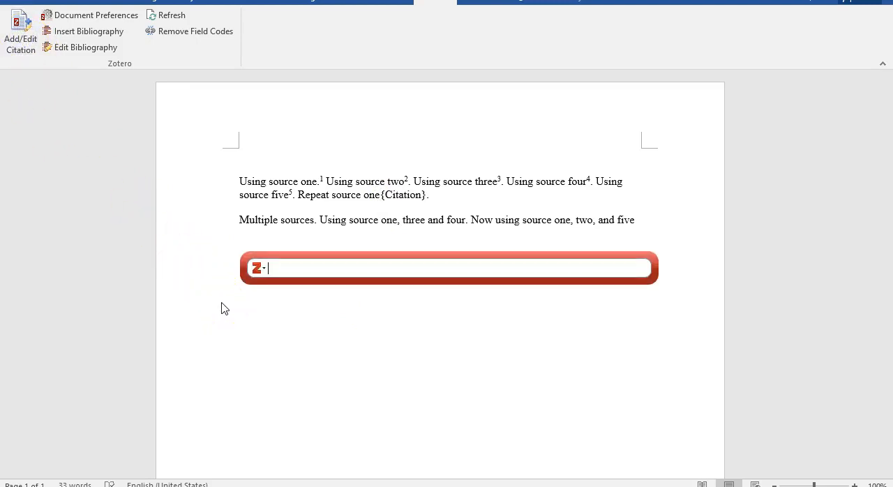
{"action": "type", "text": "reach"}
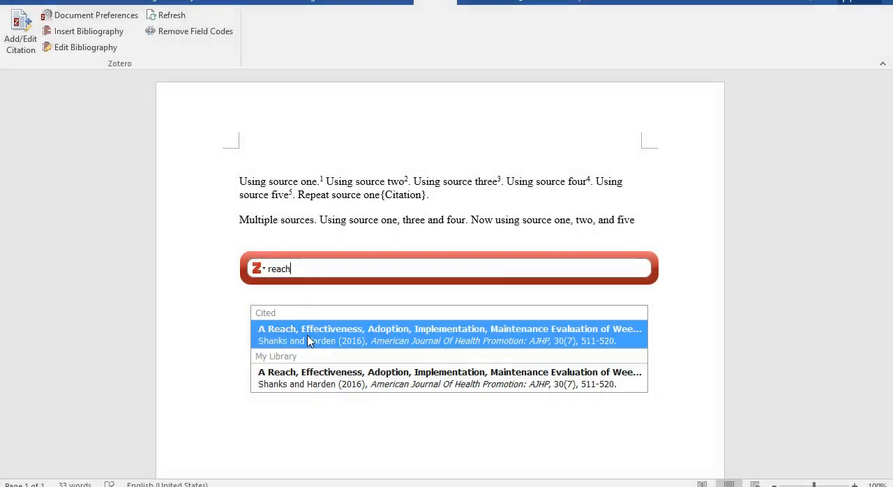
{"action": "left_click", "coordinate": [309, 340]}
{"action": "key", "text": "Return"}
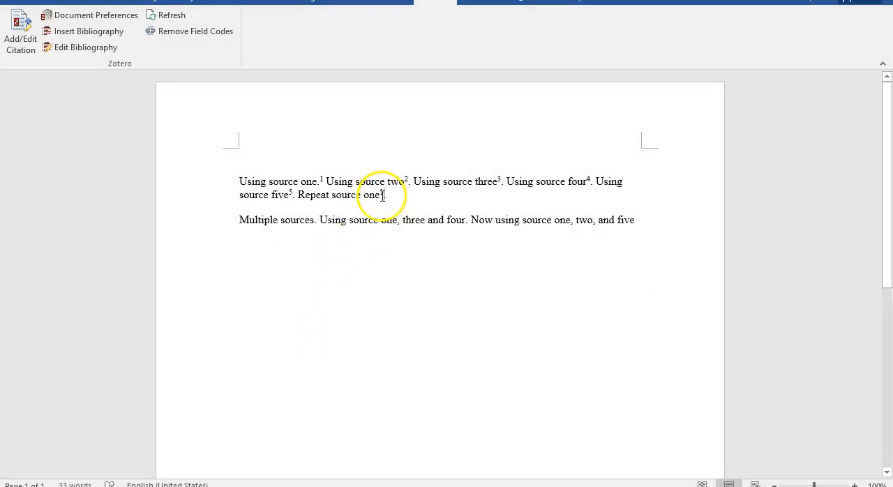
{"action": "type", "text": "."}
{"action": "key", "text": "BackSpace"}
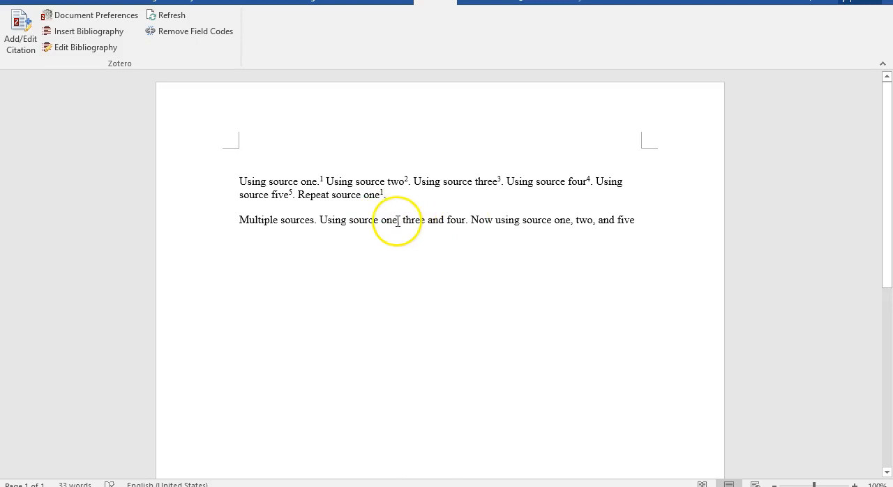
Insert one combined citation after "three and four" for "A Reach, Effectiveness", "Education of student nurses" and "Engaging undergraduates in discipline-based research"
{"action": "left_click", "coordinate": [467, 220]}
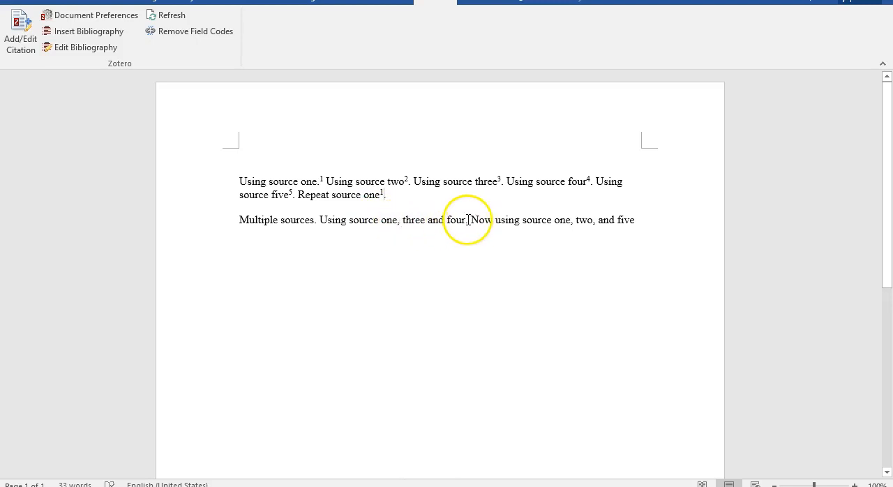
{"action": "left_click", "coordinate": [20, 35]}
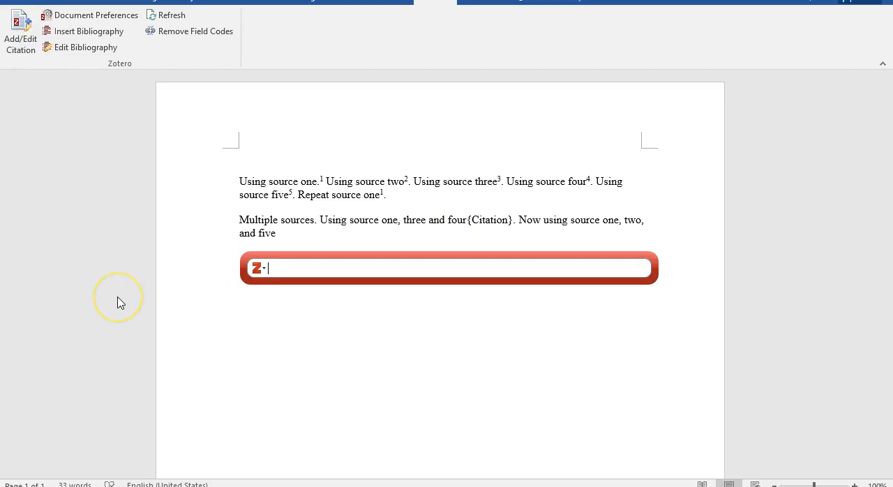
{"action": "type", "text": "reach"}
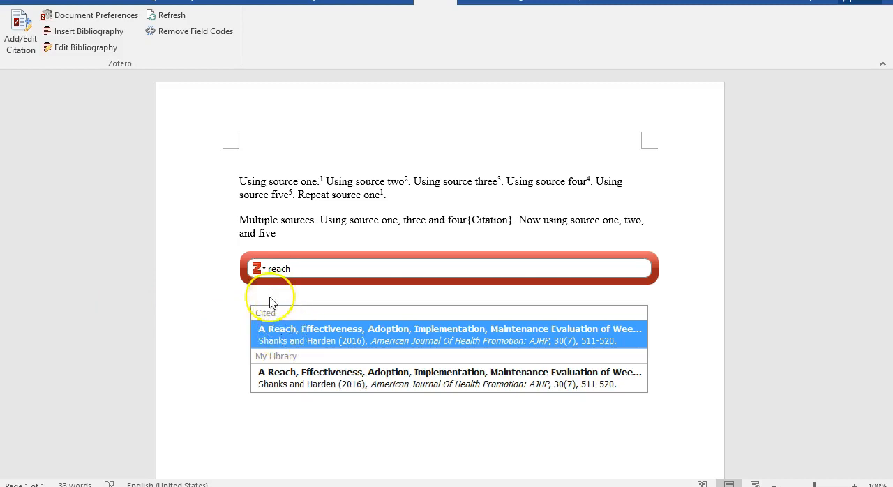
{"action": "left_click", "coordinate": [300, 339]}
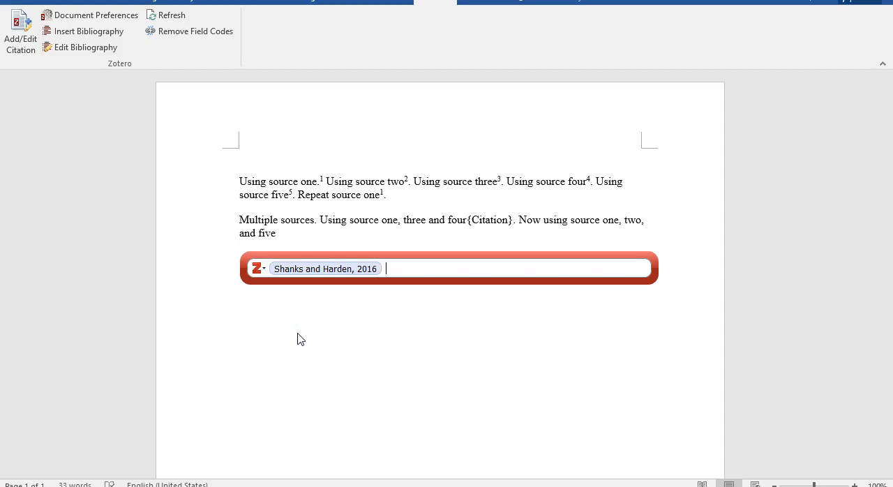
{"action": "type", "text": "education"}
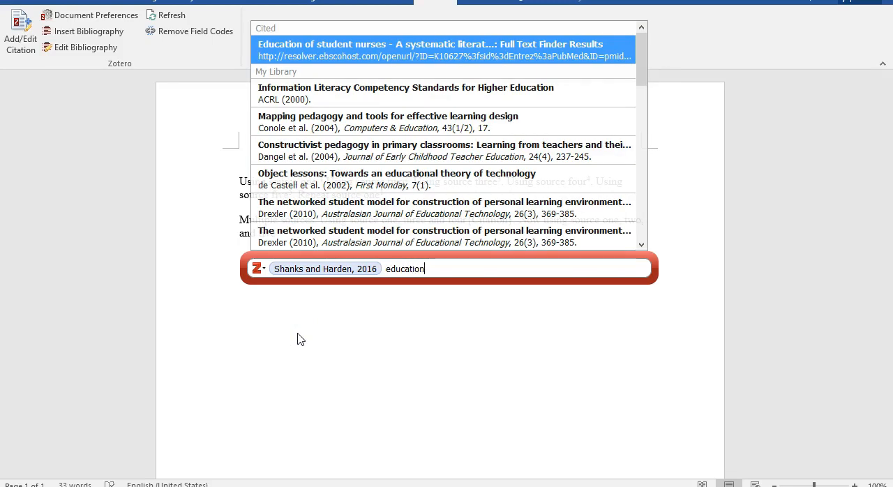
{"action": "left_click", "coordinate": [381, 47]}
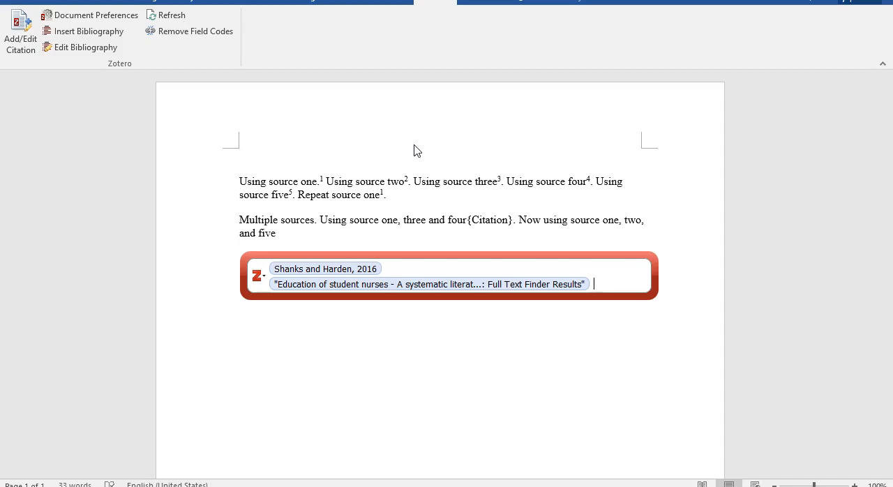
{"action": "type", "text": "engaging"}
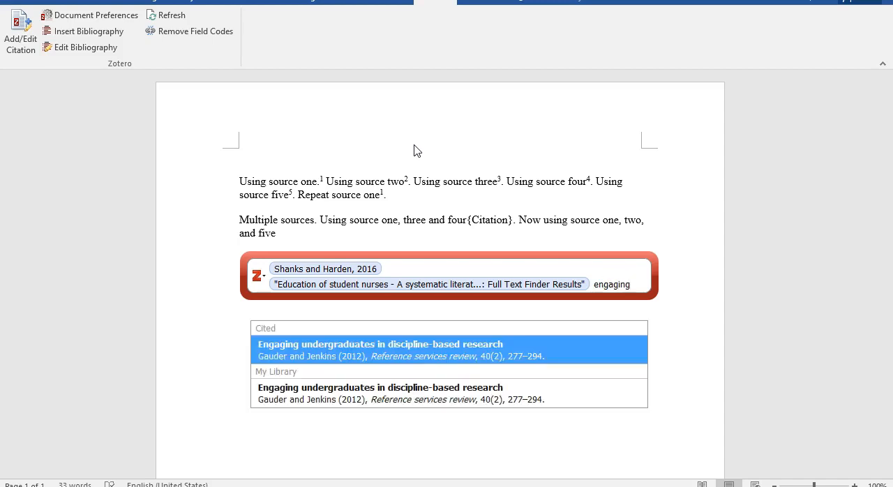
{"action": "left_click", "coordinate": [376, 353]}
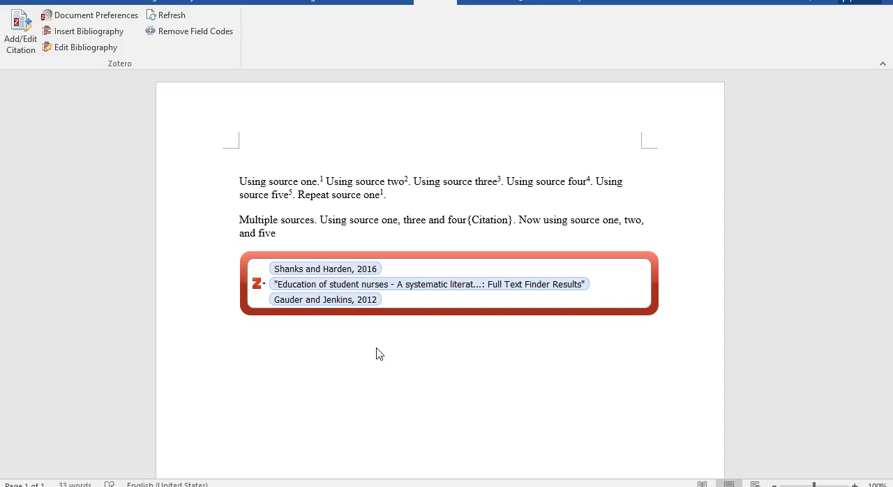
{"action": "key", "text": "Return"}
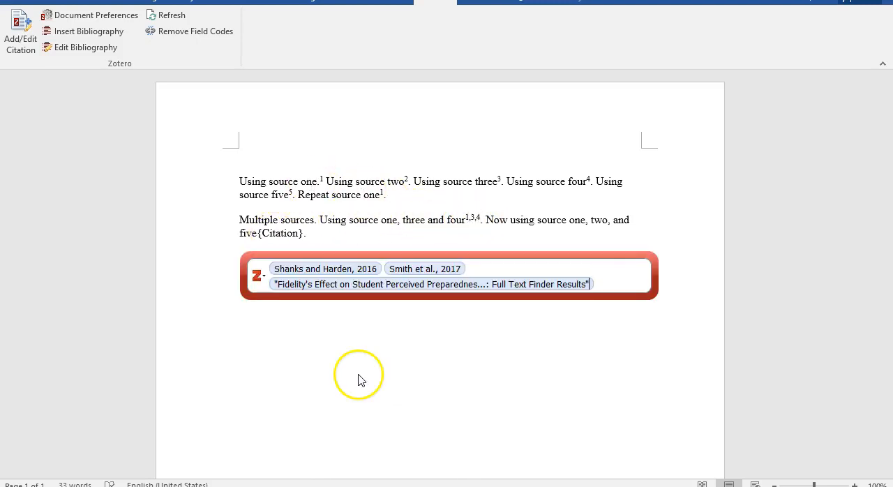
Insert the Zotero bibliography in a new paragraph below the multiple-sources text
{"action": "key", "text": "Return"}
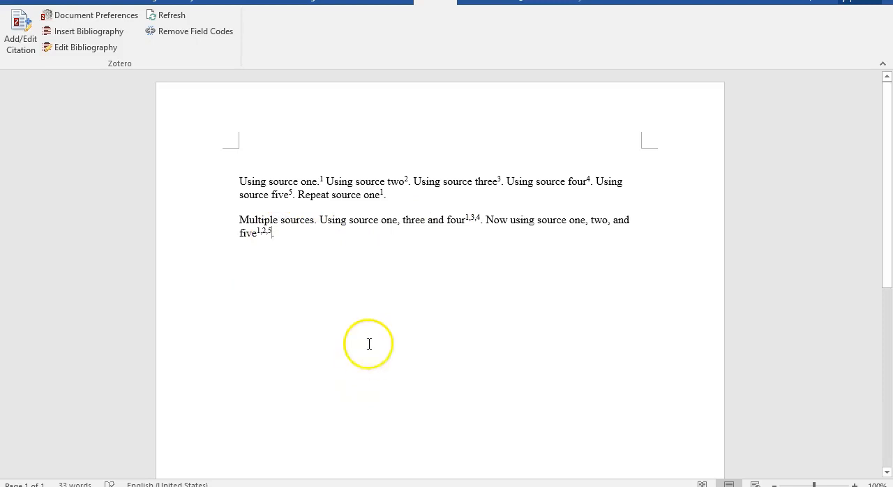
{"action": "left_click", "coordinate": [300, 275]}
{"action": "left_click", "coordinate": [97, 33]}
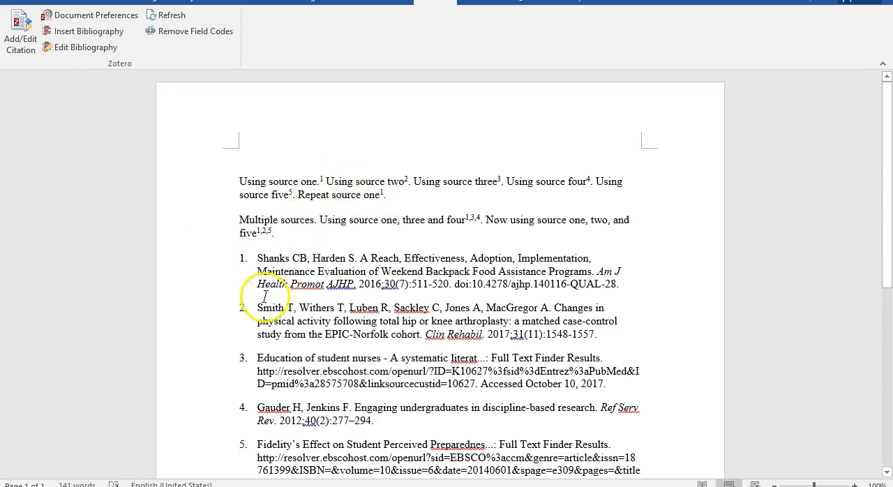
{"action": "scroll", "coordinate": [222, 275], "scroll_direction": "down", "scroll_amount": 1}
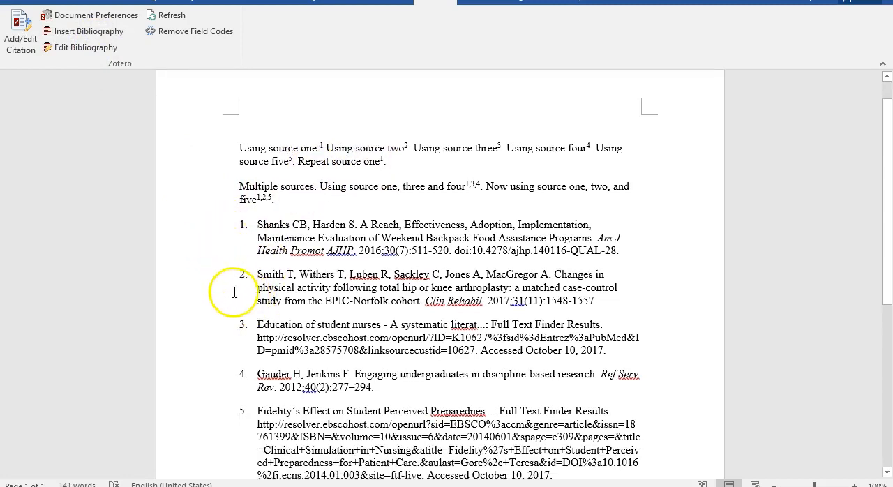